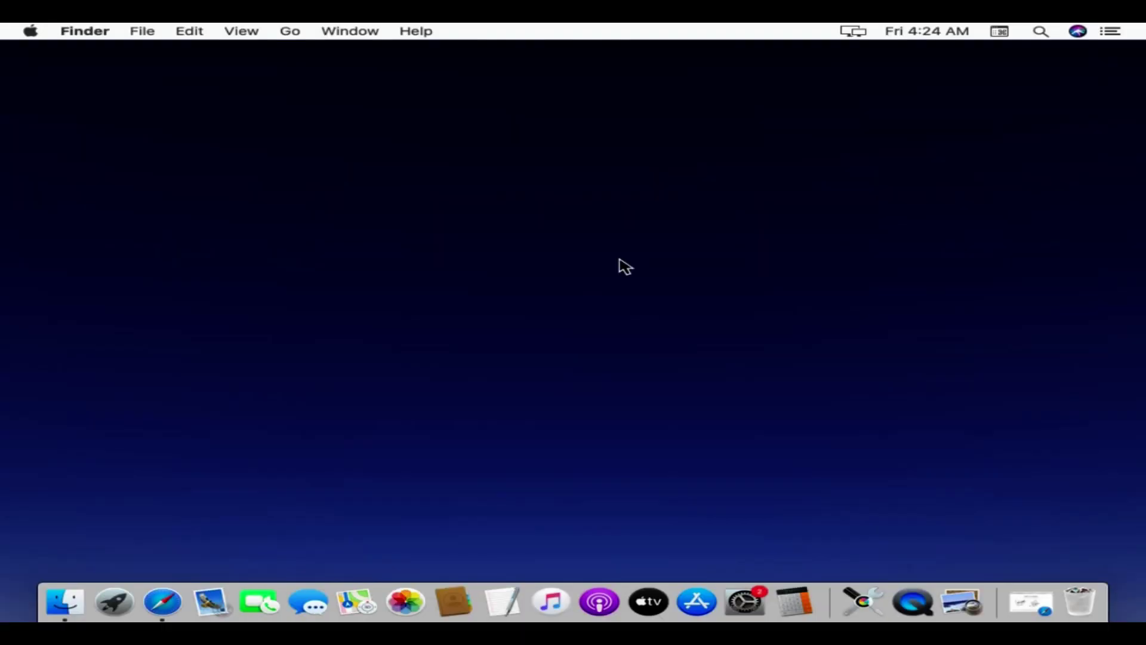
# Launch Screenshot from Launchpad, set Options to Save to Desktop, and close the toolbar
pyautogui.click(116, 609)
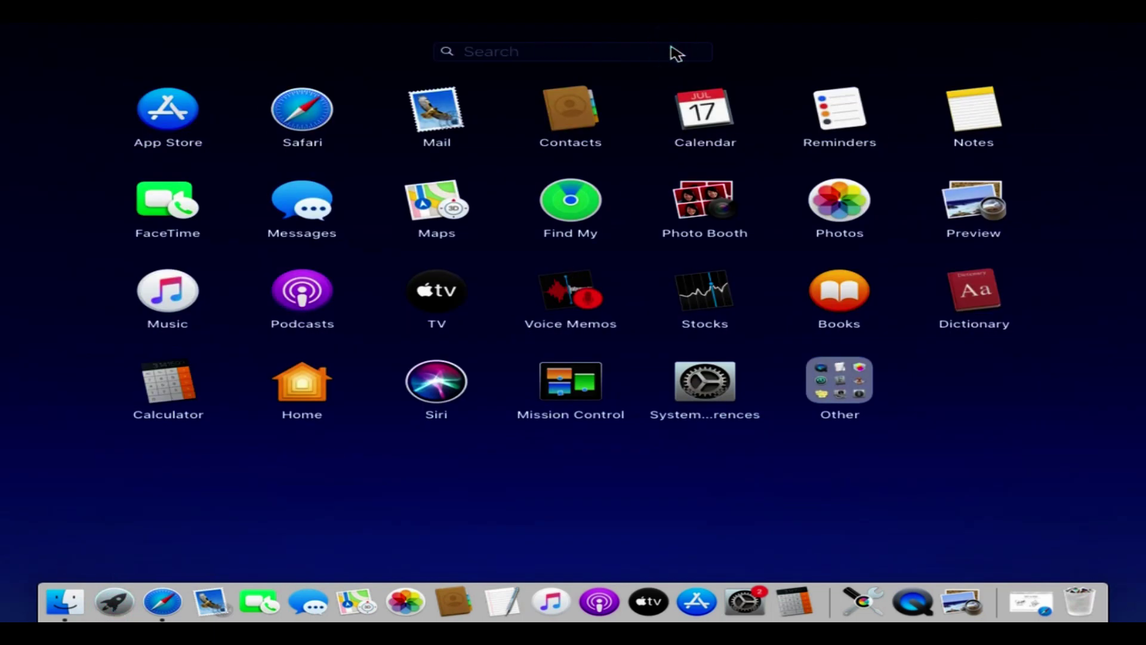
pyautogui.write('screen')
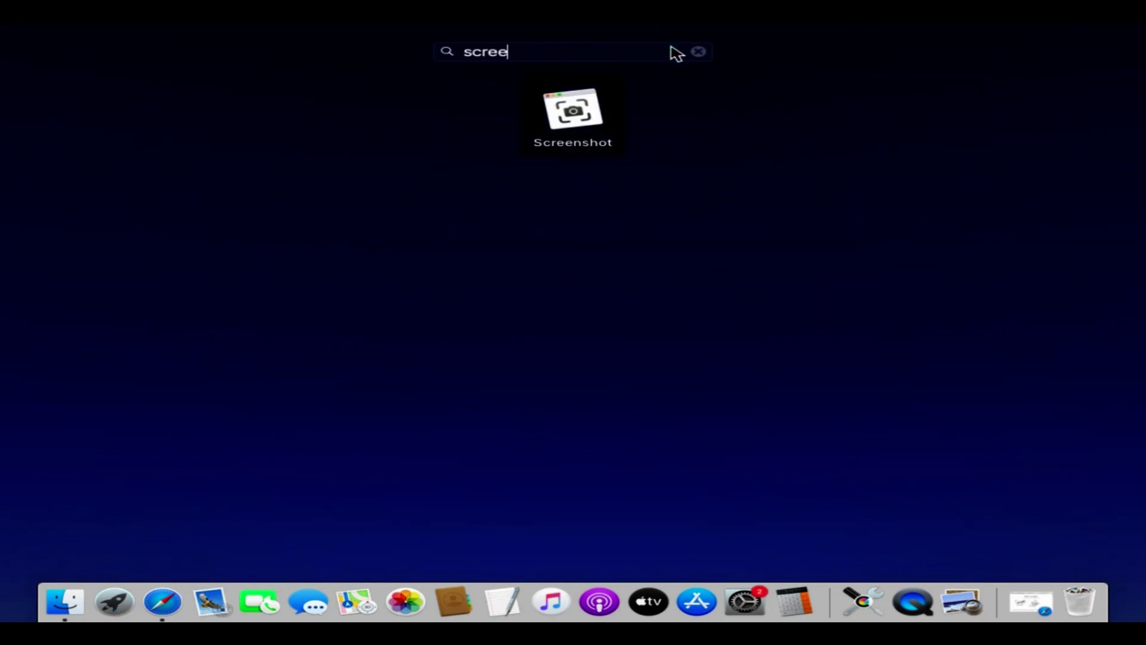
pyautogui.click(578, 111)
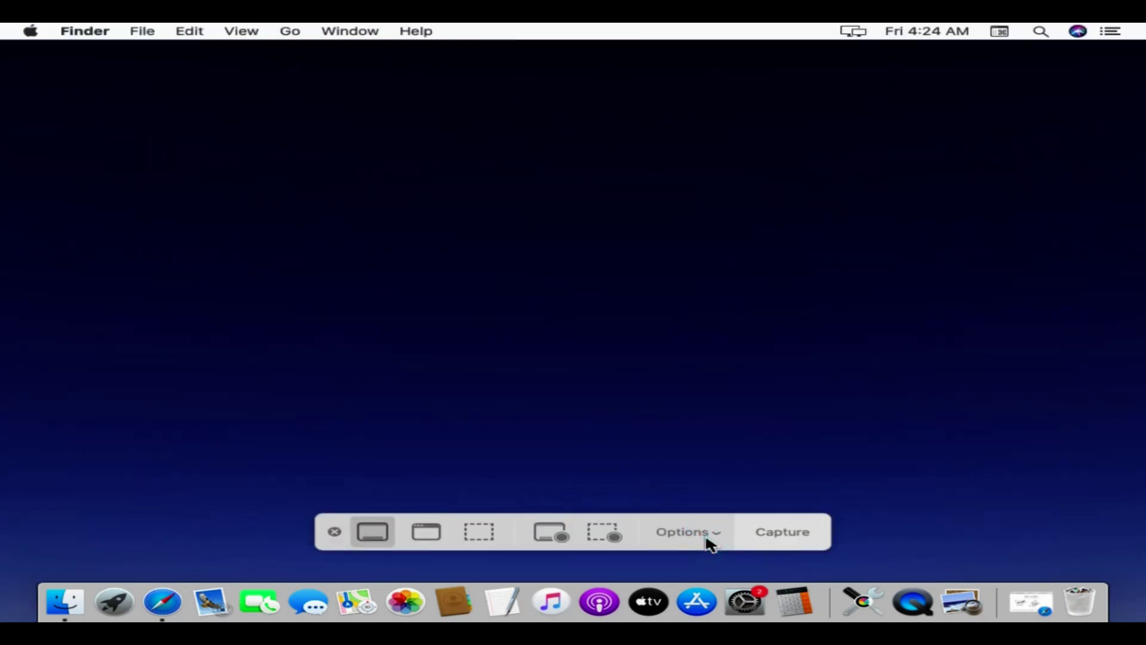
pyautogui.click(710, 544)
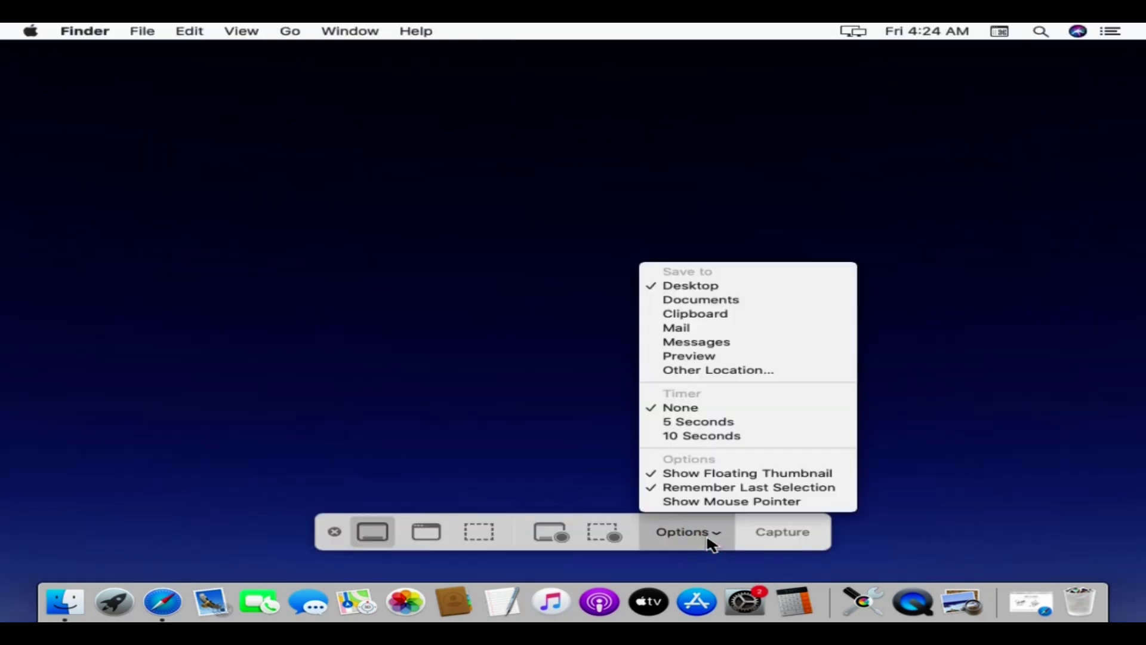
pyautogui.click(796, 292)
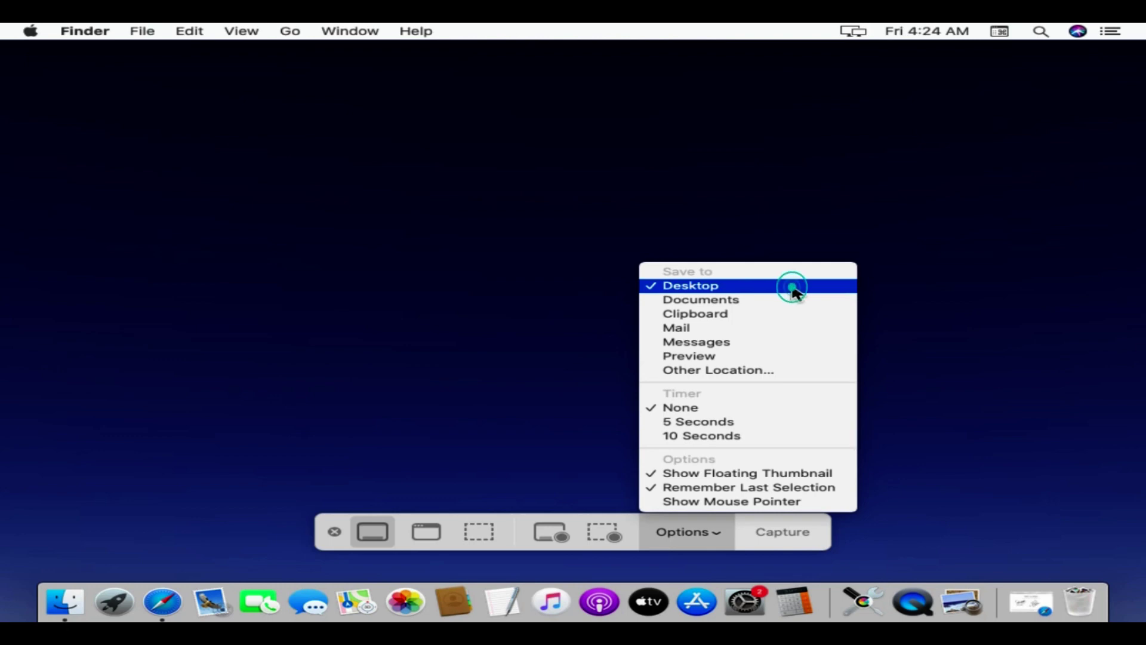
pyautogui.click(335, 532)
# Restore the default Screenshots shortcuts in Keyboard > Shortcuts, then close System Preferences
pyautogui.click(743, 609)
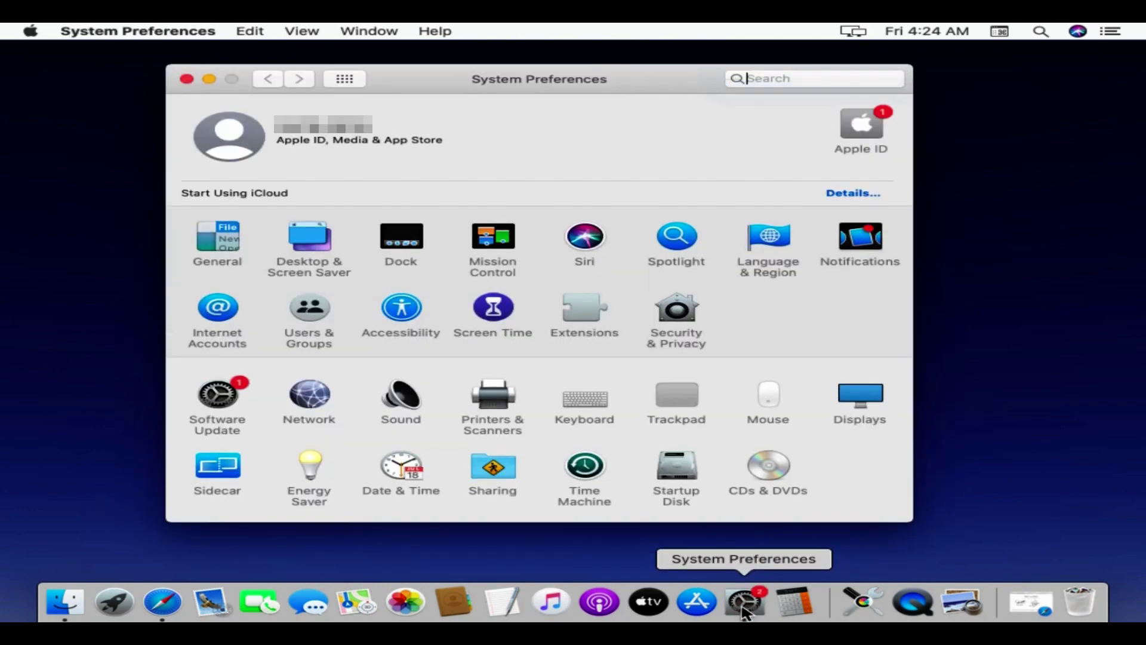
pyautogui.click(599, 407)
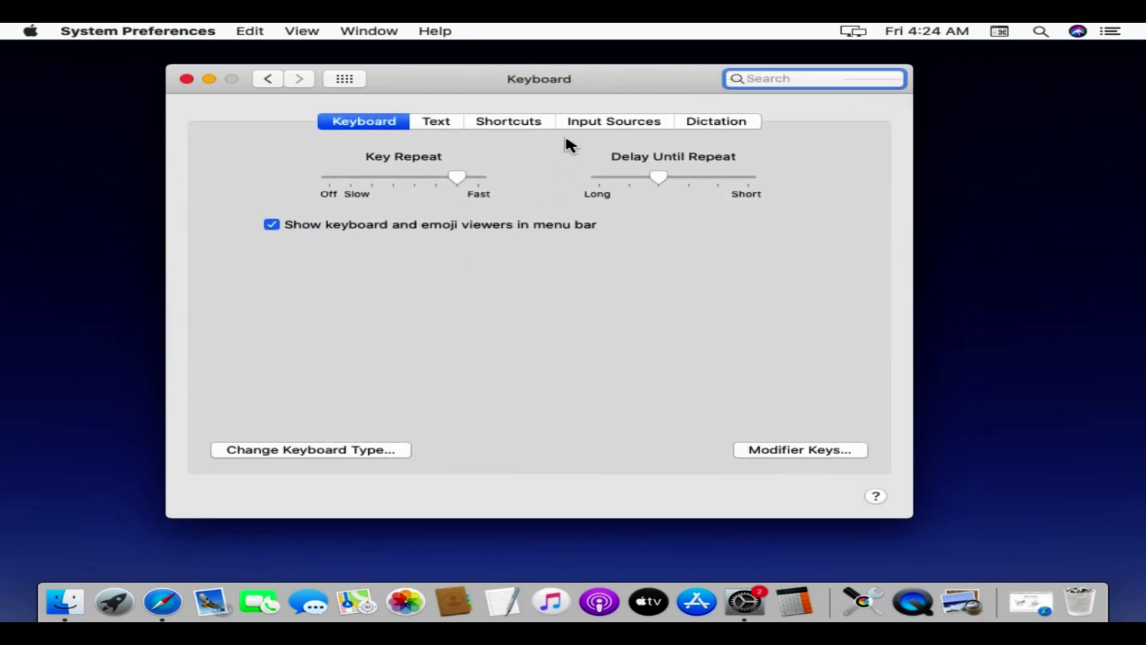
pyautogui.click(535, 125)
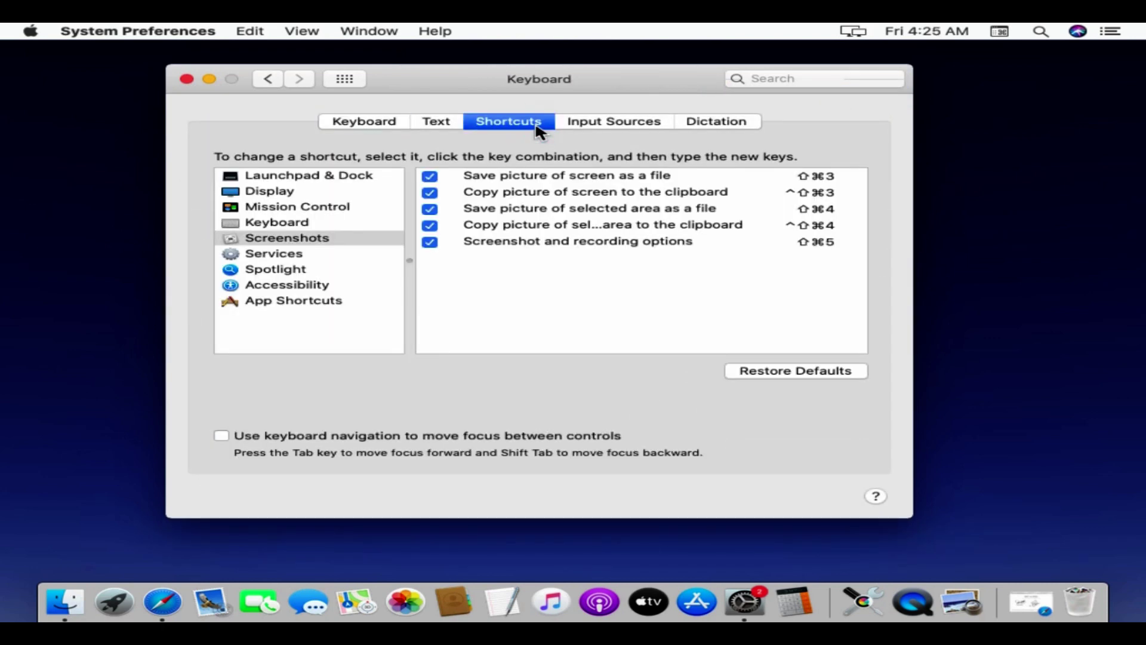
pyautogui.click(365, 239)
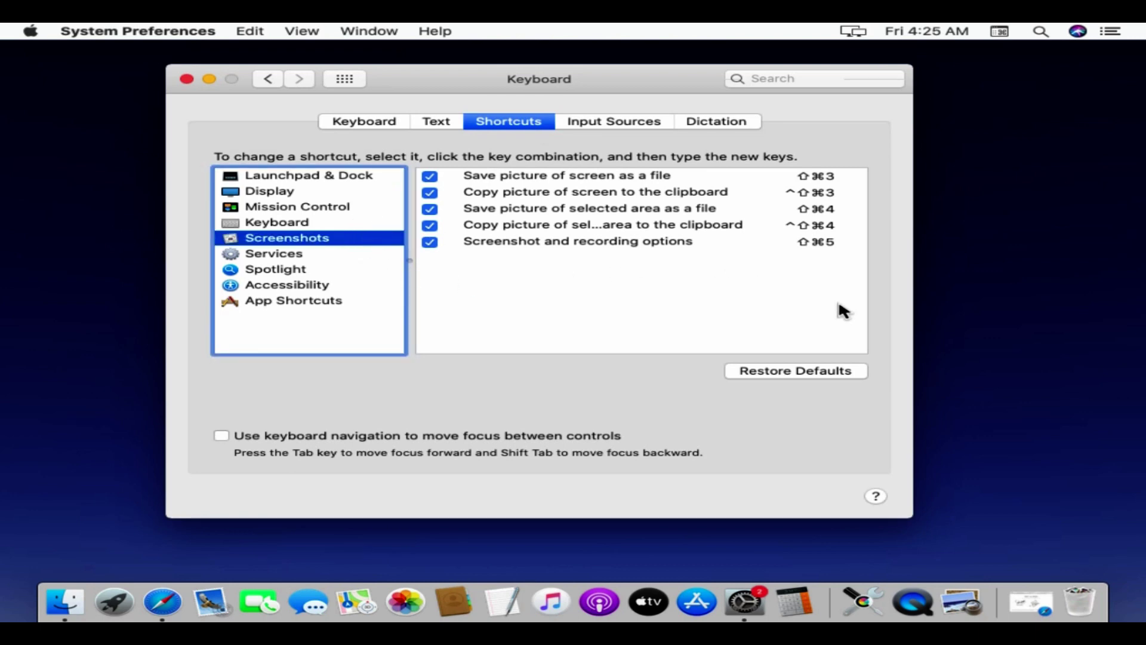
pyautogui.click(860, 378)
pyautogui.click(187, 79)
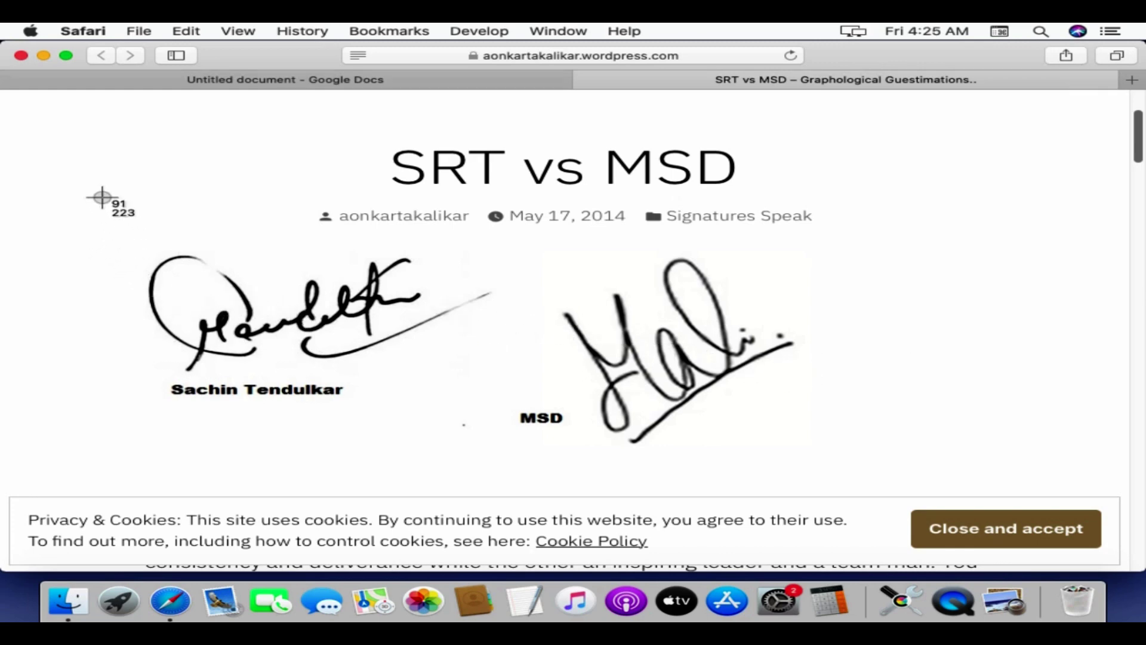
# Drag a selection around the left signature on the SRT vs MSD page
pyautogui.moveTo(103, 197)
pyautogui.mouseDown()
pyautogui.moveTo(359, 365)
pyautogui.moveTo(494, 332)
pyautogui.moveTo(478, 384)
pyautogui.moveTo(507, 417)
pyautogui.mouseUp()
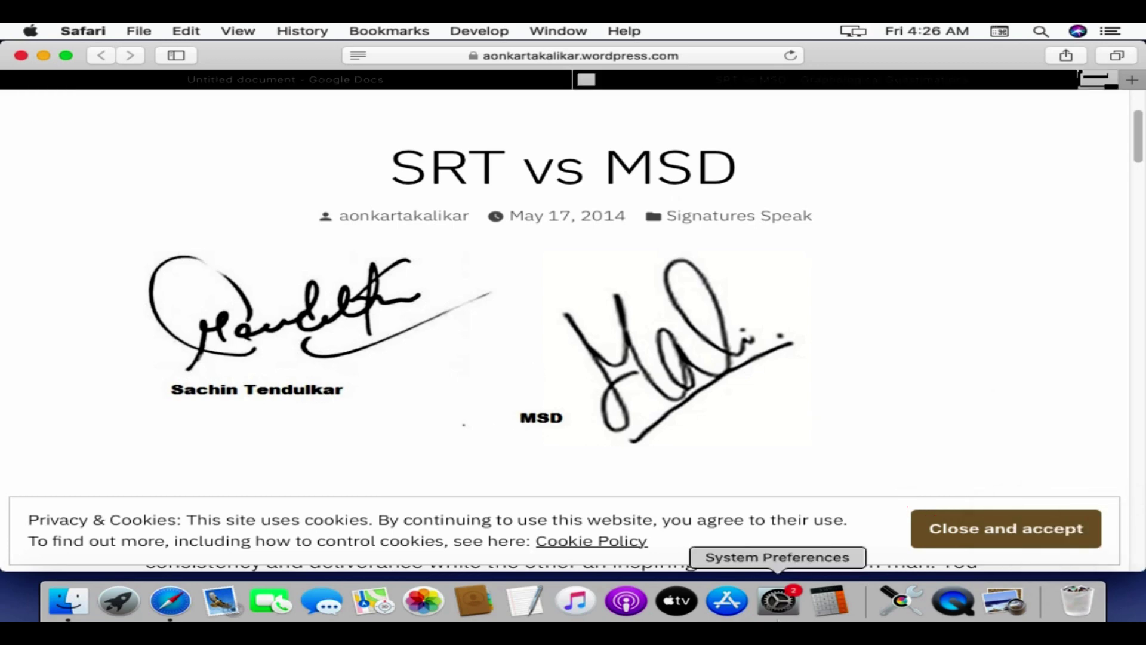
# Bring up System Preferences from the Dock and capture its whole window with Shift-Command-4, Space
pyautogui.click(778, 605)
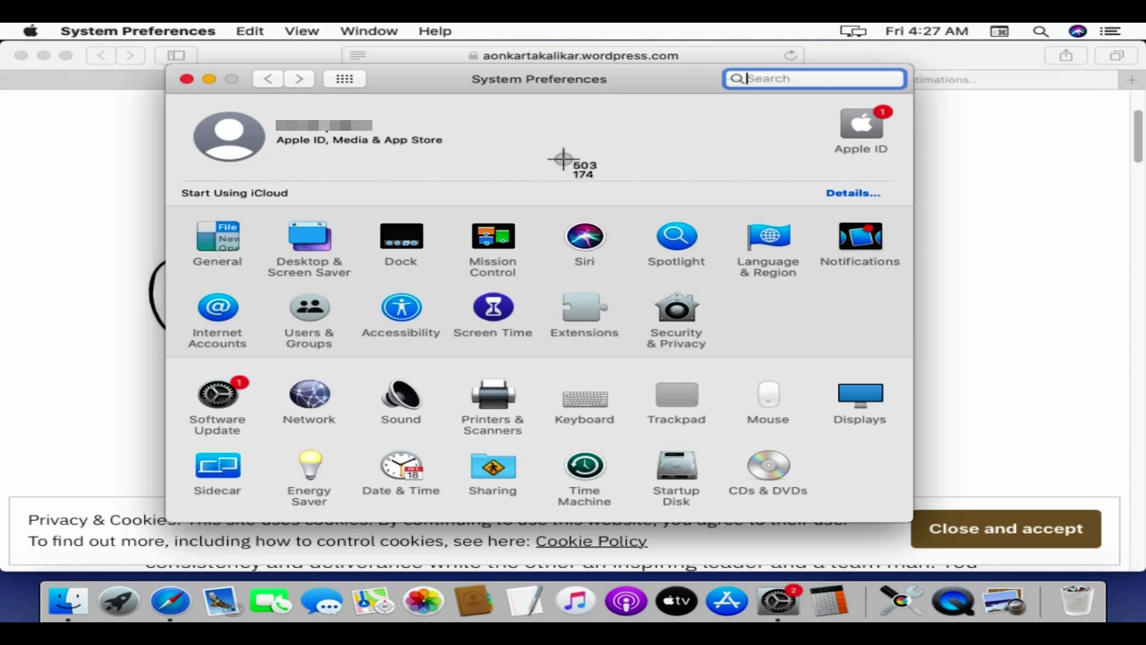
pyautogui.press('space')
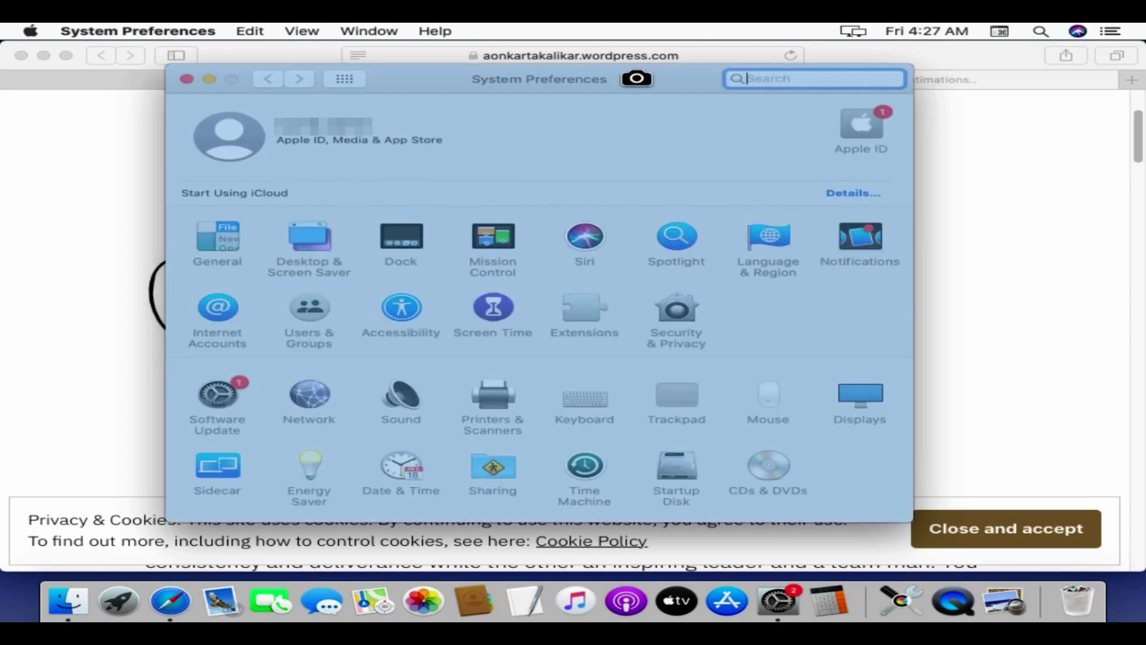
pyautogui.click(651, 84)
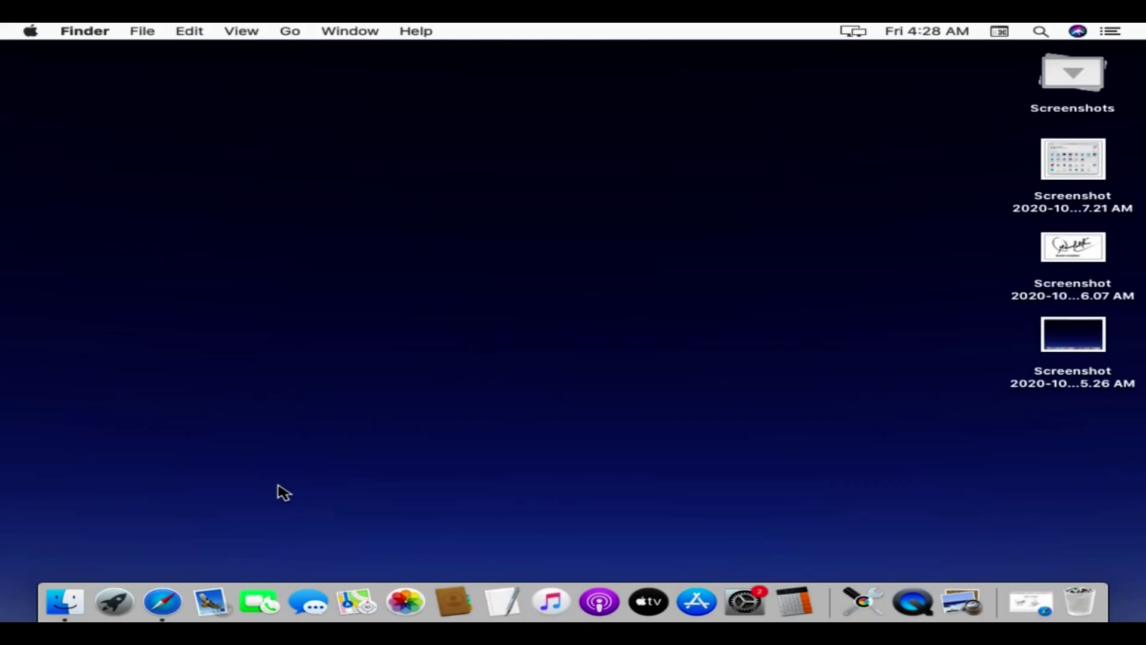
# Paste the desktop screenshot into the Untitled Google Doc with Command-V, then minimise Safari
pyautogui.click(162, 602)
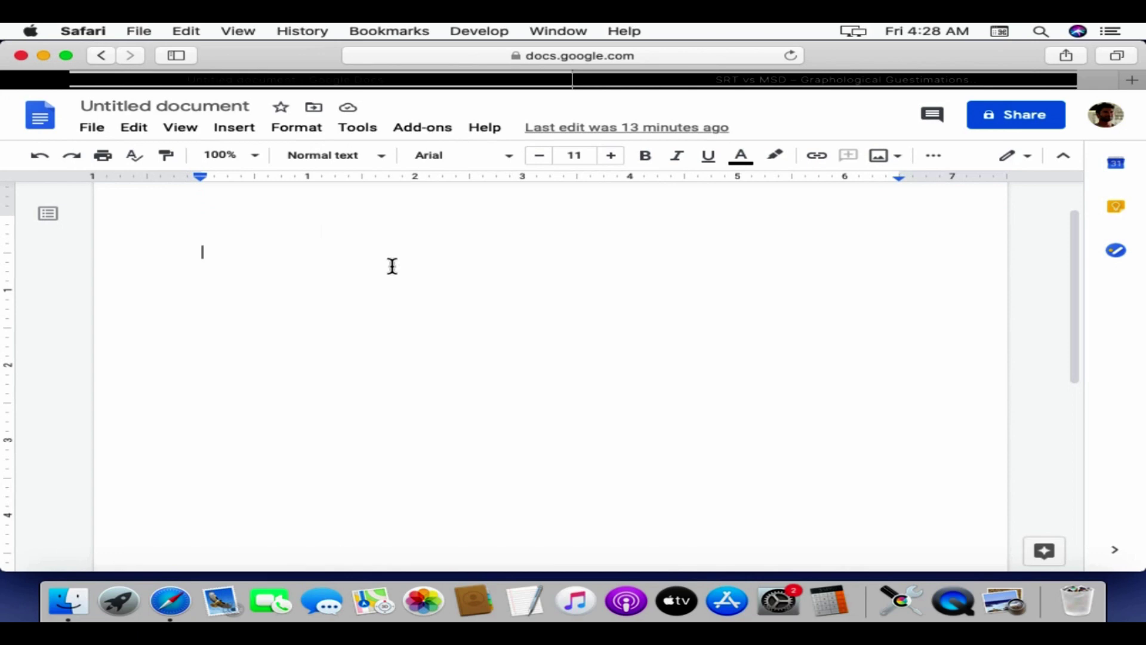
pyautogui.press('super+v')
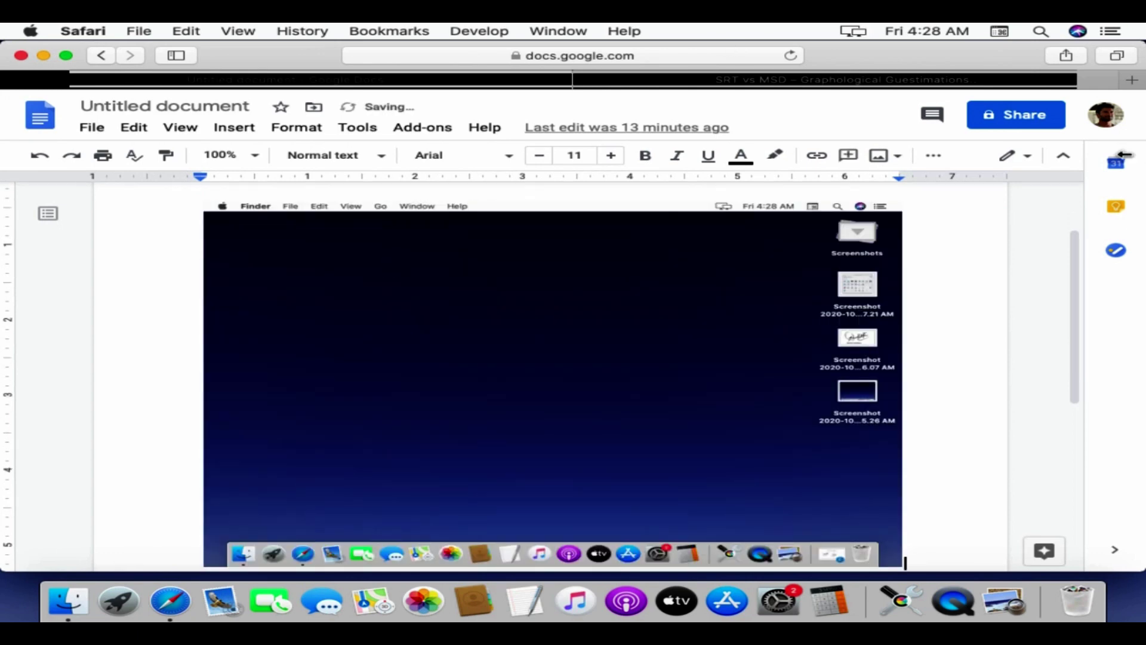
pyautogui.click(43, 55)
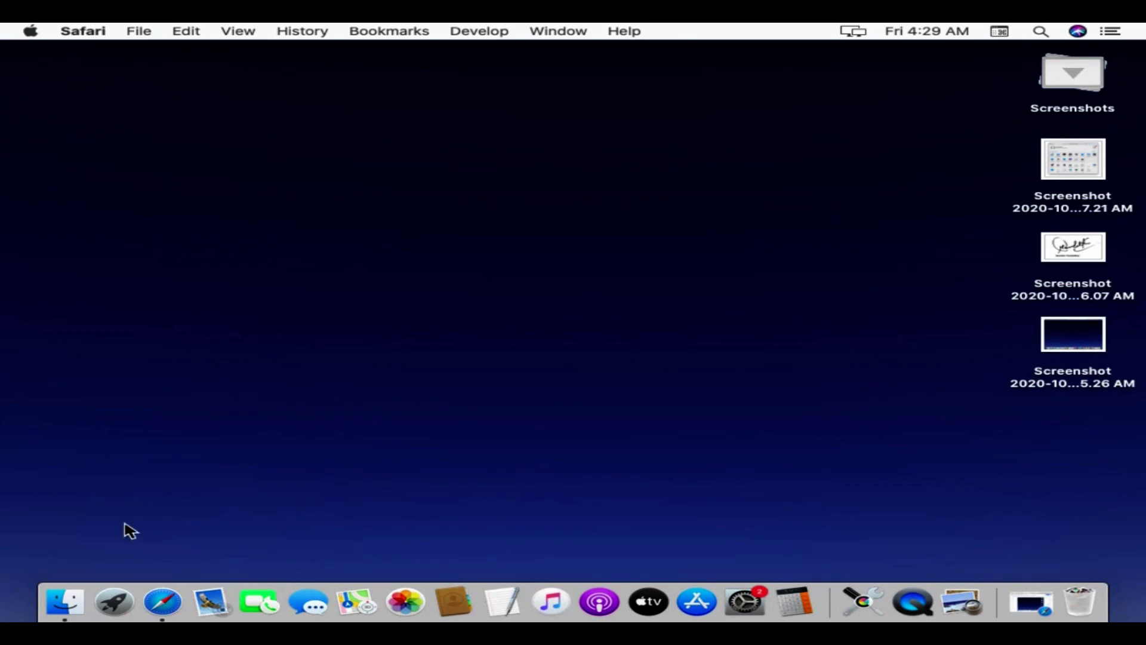
# Launch Screenshot, choose Capture Selected Portion, resize to a 685×185 bottom strip, and capture
pyautogui.click(114, 604)
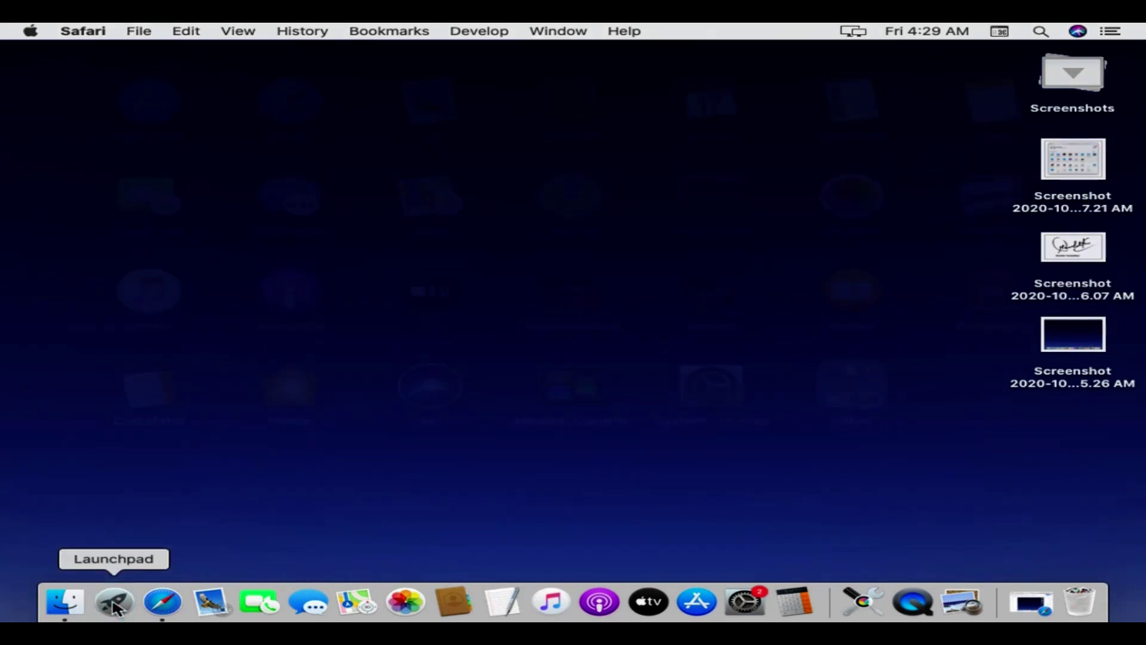
pyautogui.write('screen')
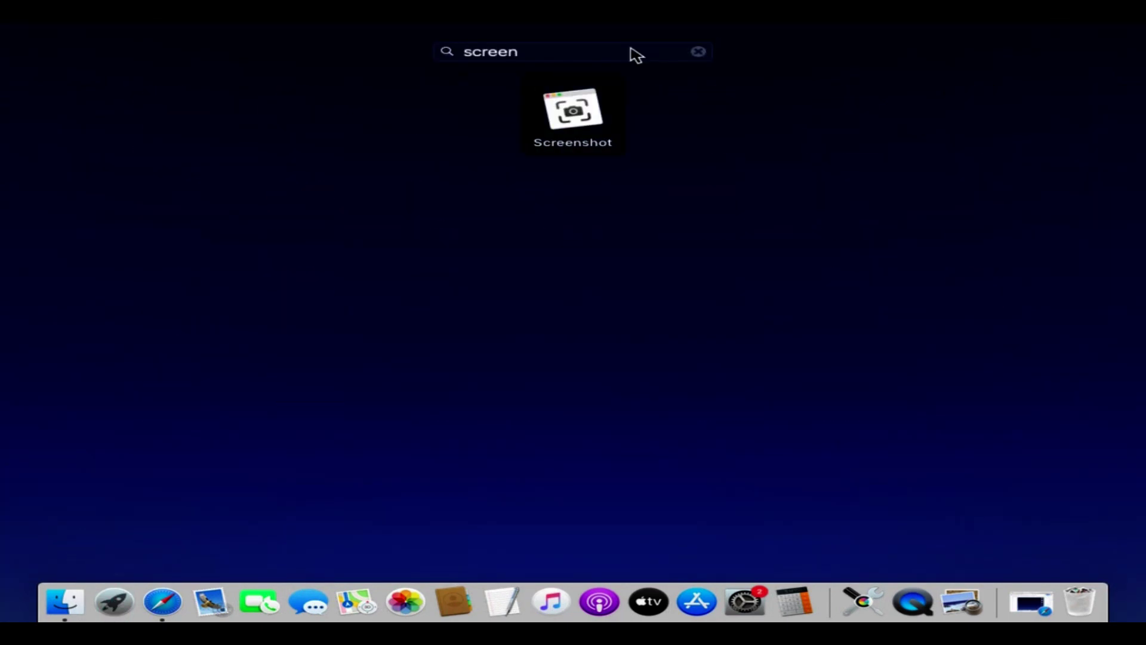
pyautogui.click(590, 123)
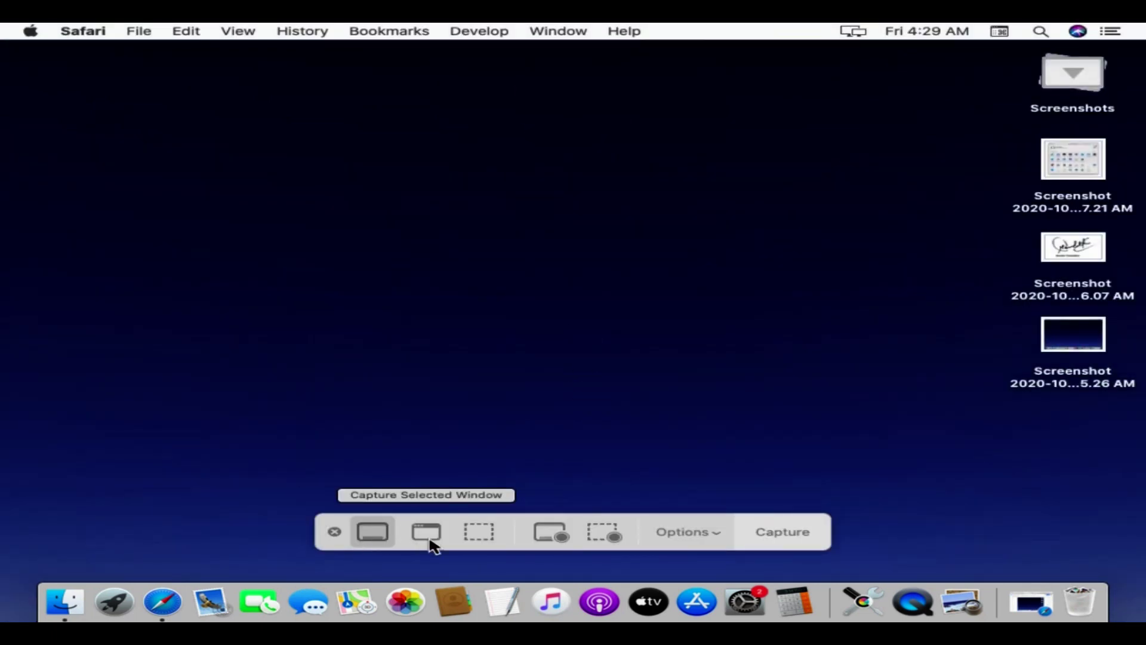
pyautogui.click(478, 531)
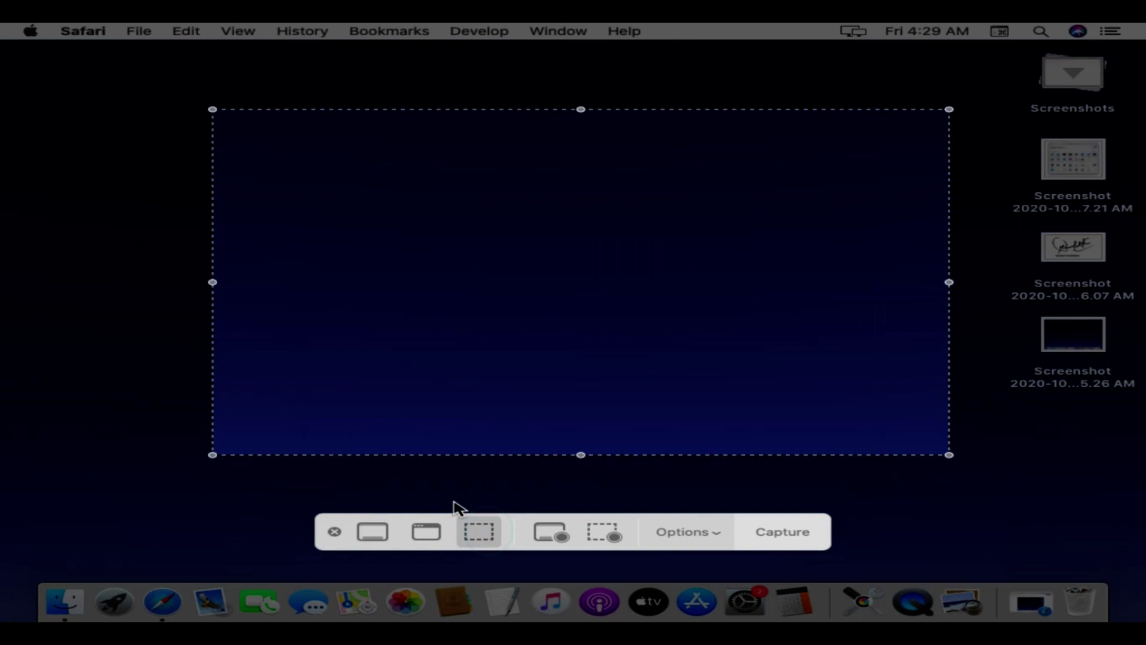
pyautogui.moveTo(894, 494); pyautogui.dragTo(925, 565)
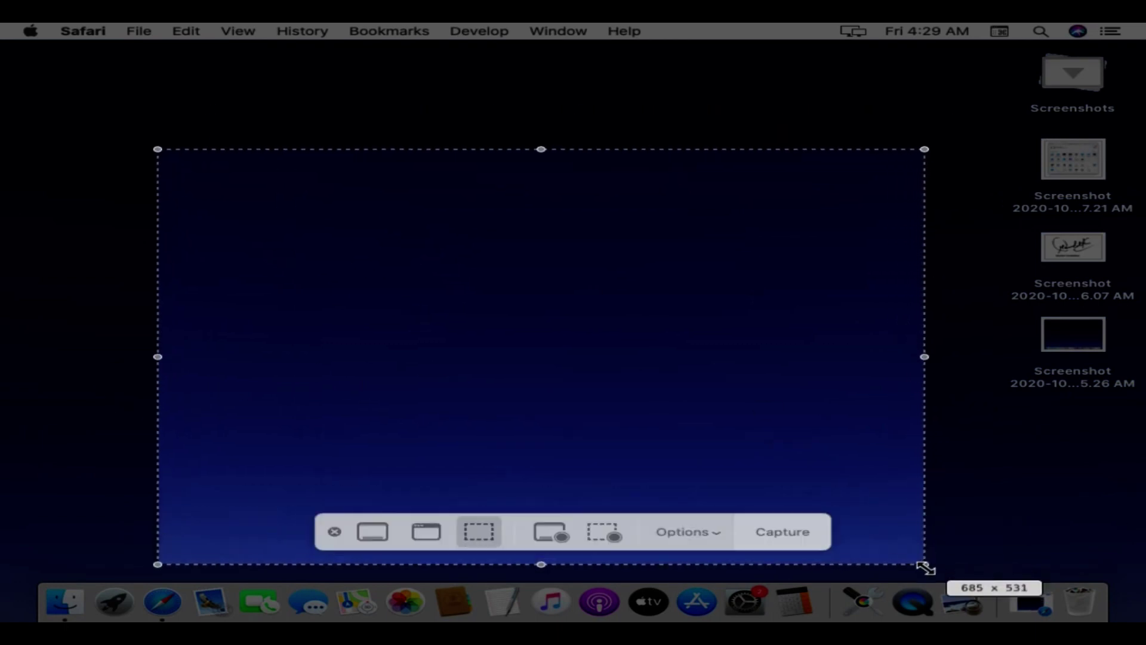
pyautogui.moveTo(542, 150); pyautogui.dragTo(574, 427)
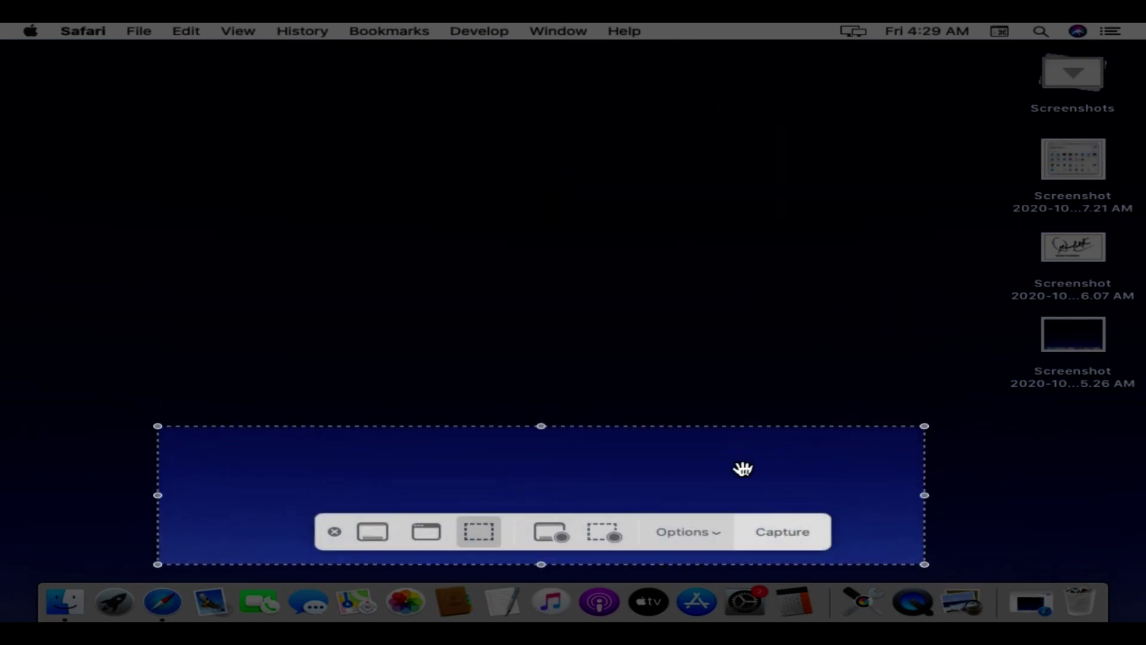
pyautogui.click(783, 532)
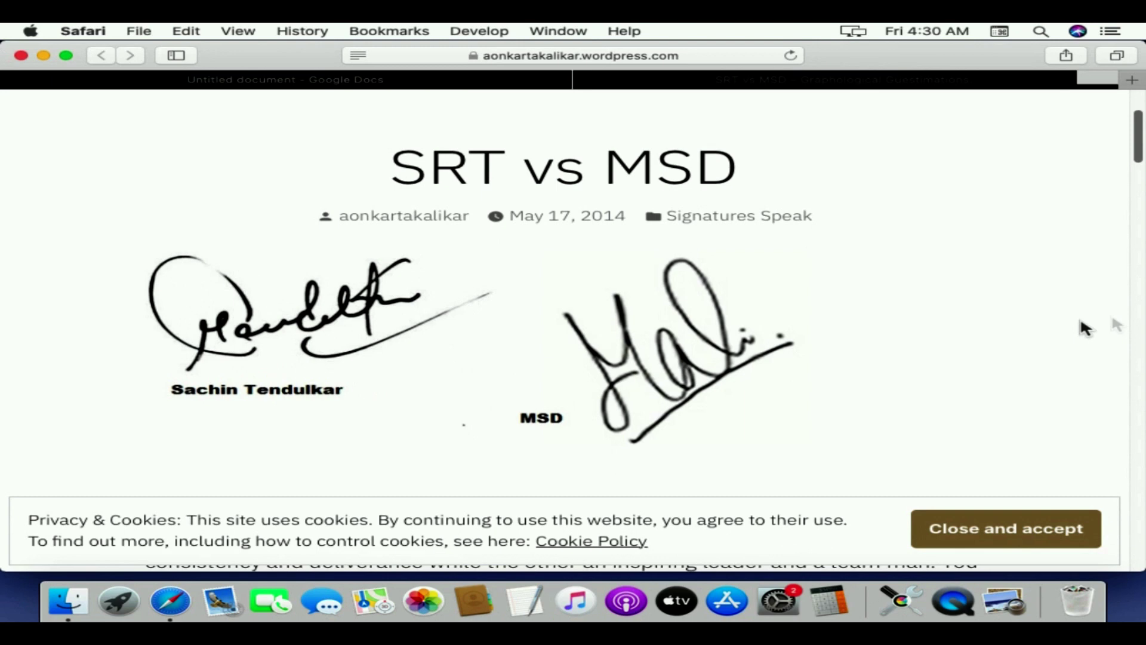
# Search Launchpad for 'previ' and launch Preview
pyautogui.click(134, 597)
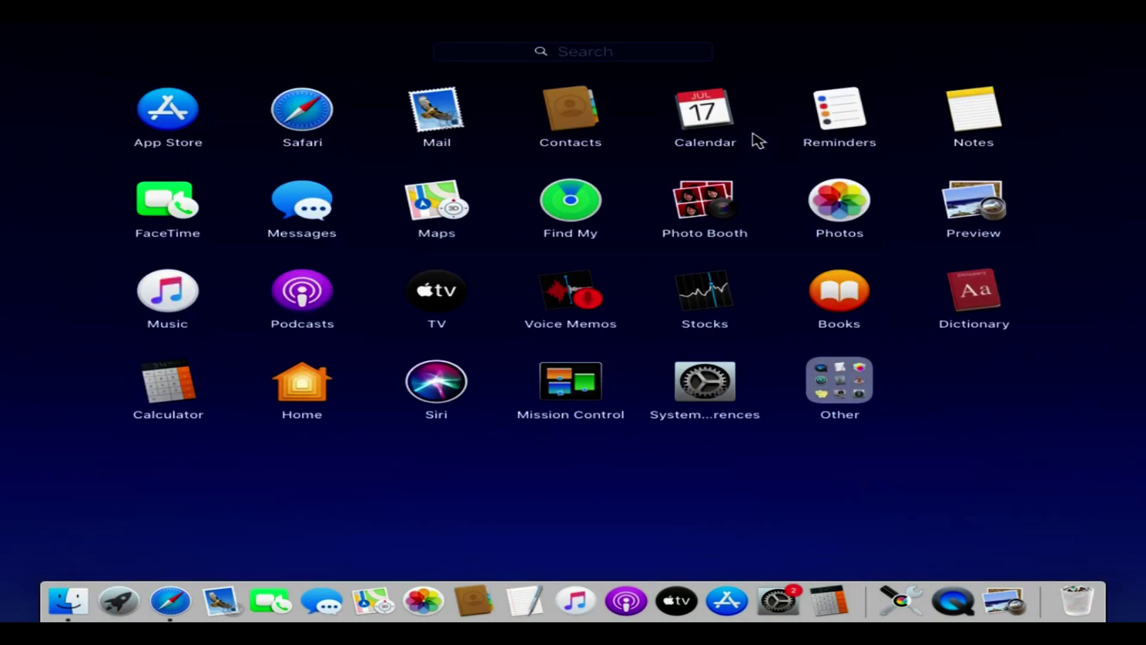
pyautogui.click(653, 56)
pyautogui.write('pre')
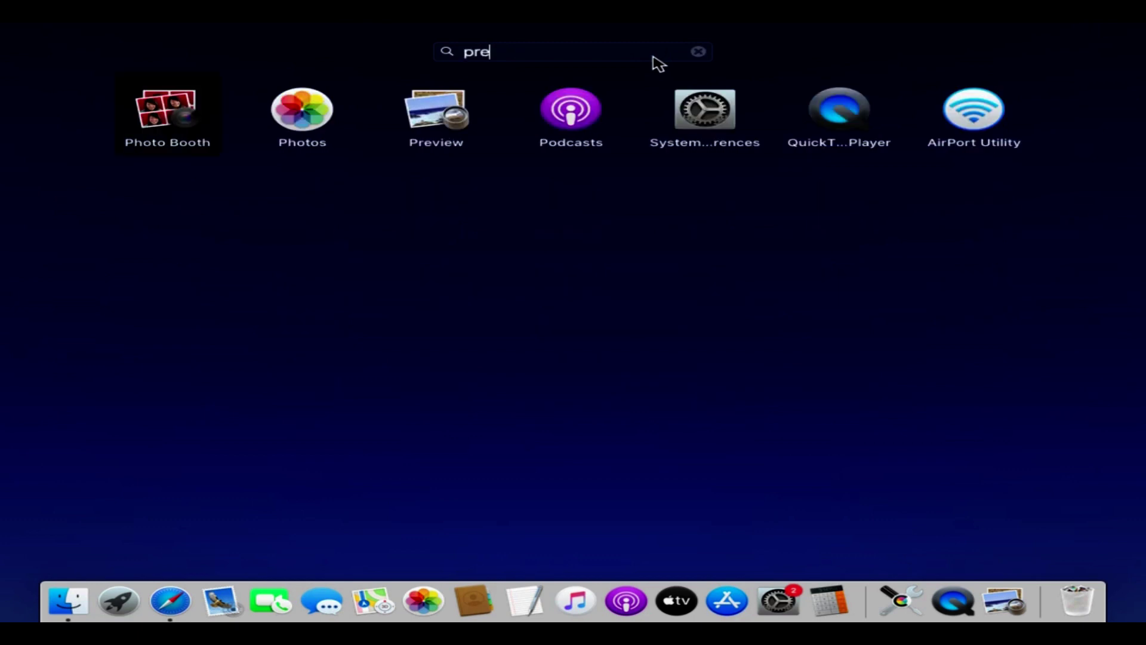
pyautogui.write('vi')
pyautogui.click(588, 119)
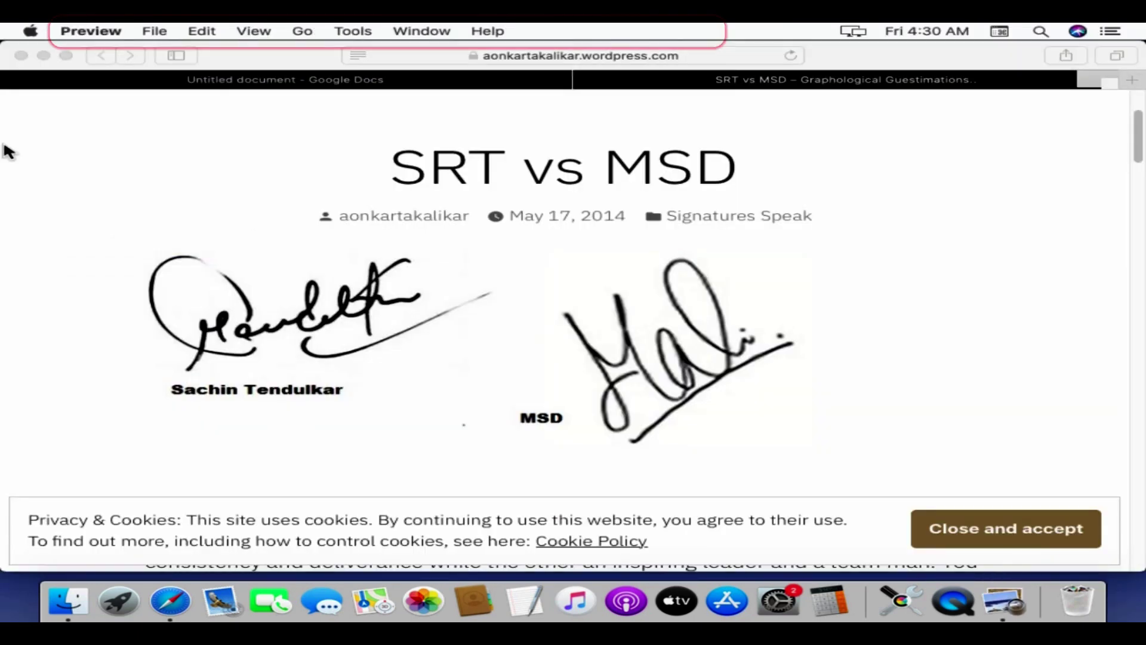
# Take a full-screen capture via File > Take Screenshot > From Entire Screen
pyautogui.click(154, 33)
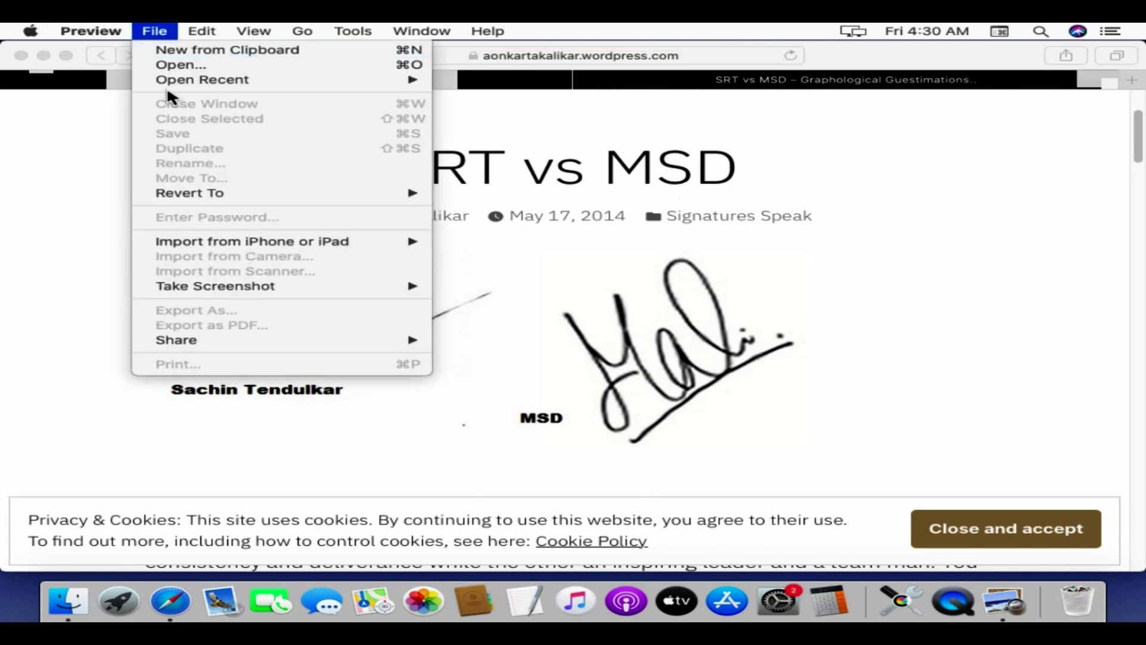
pyautogui.moveTo(261, 289)
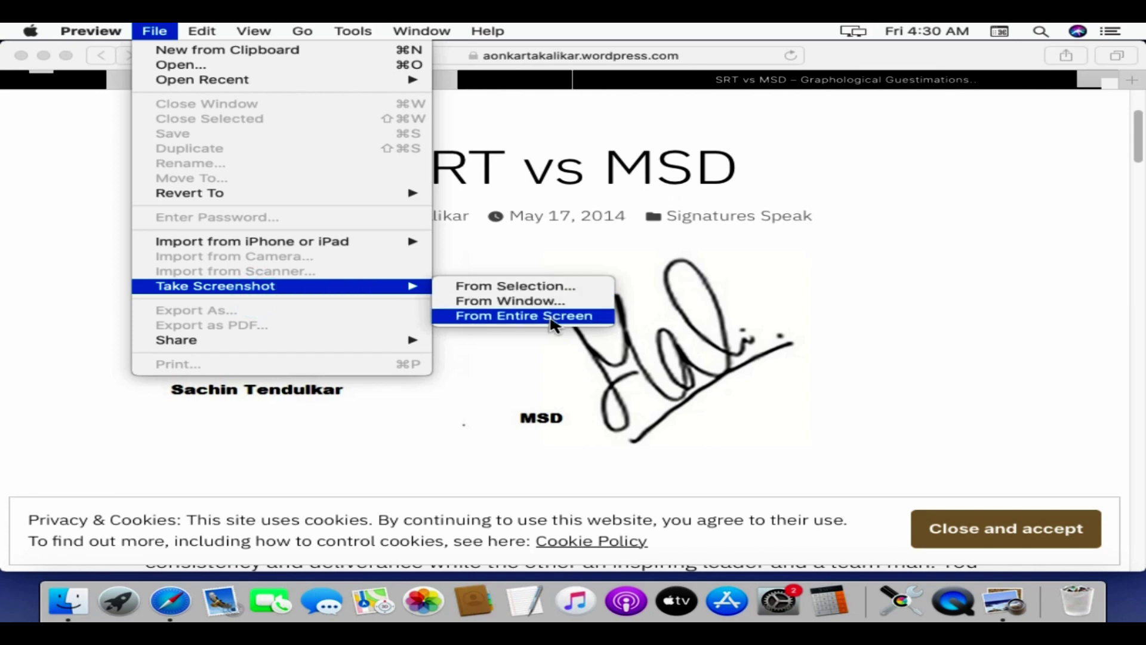
pyautogui.click(603, 320)
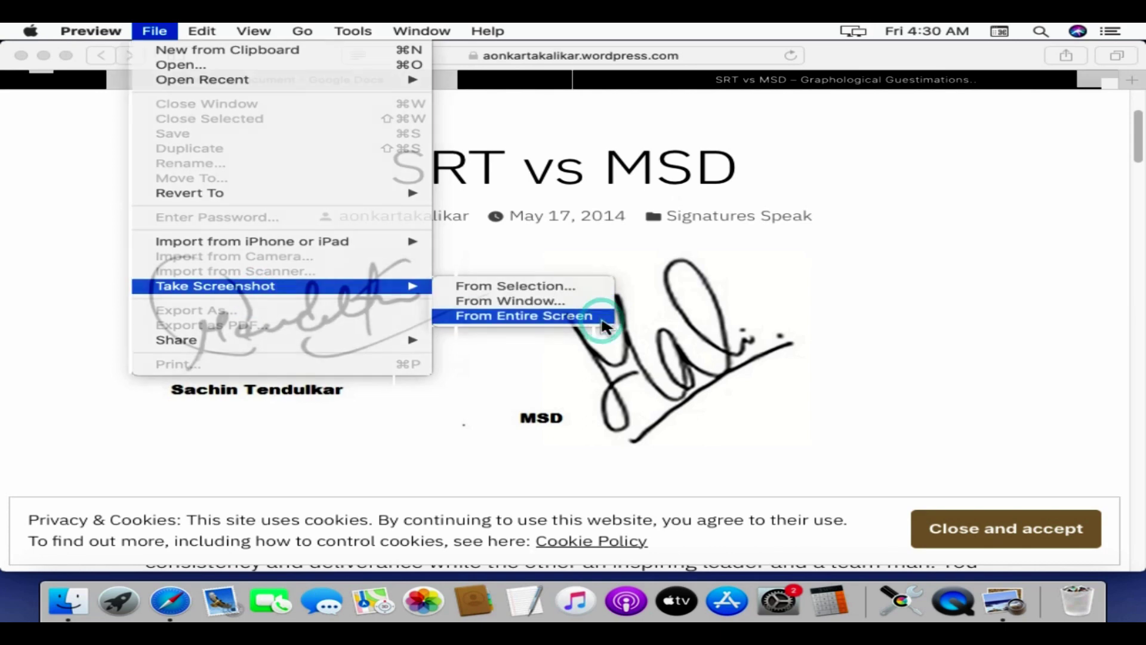